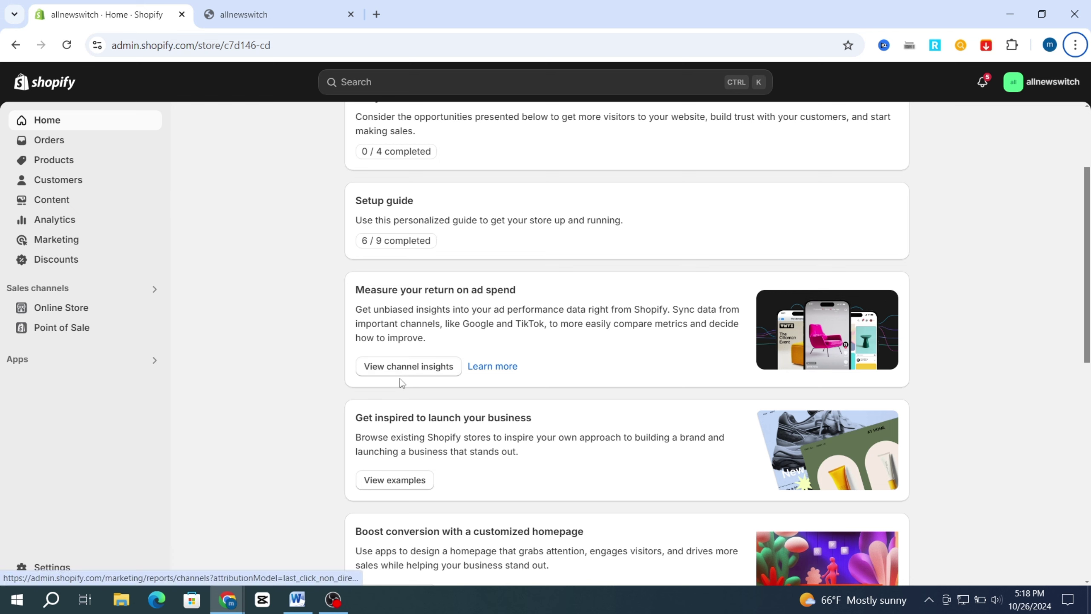
# Preview the live storefront in a new tab, then return to the admin Home dashboard.
pyautogui.scroll(-3, 297, 324)
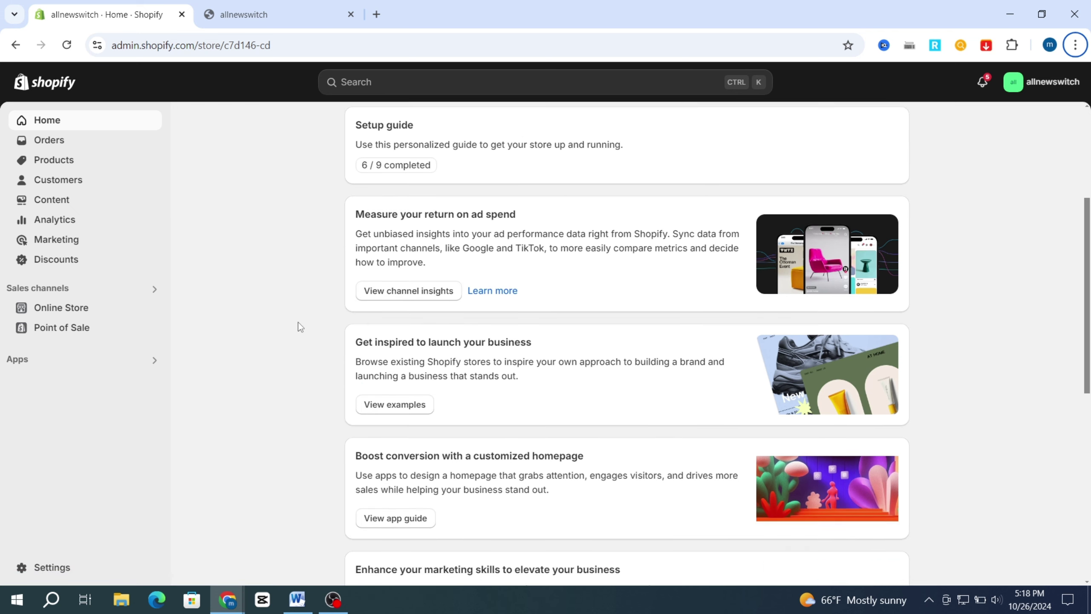
pyautogui.scroll(6, 322, 447)
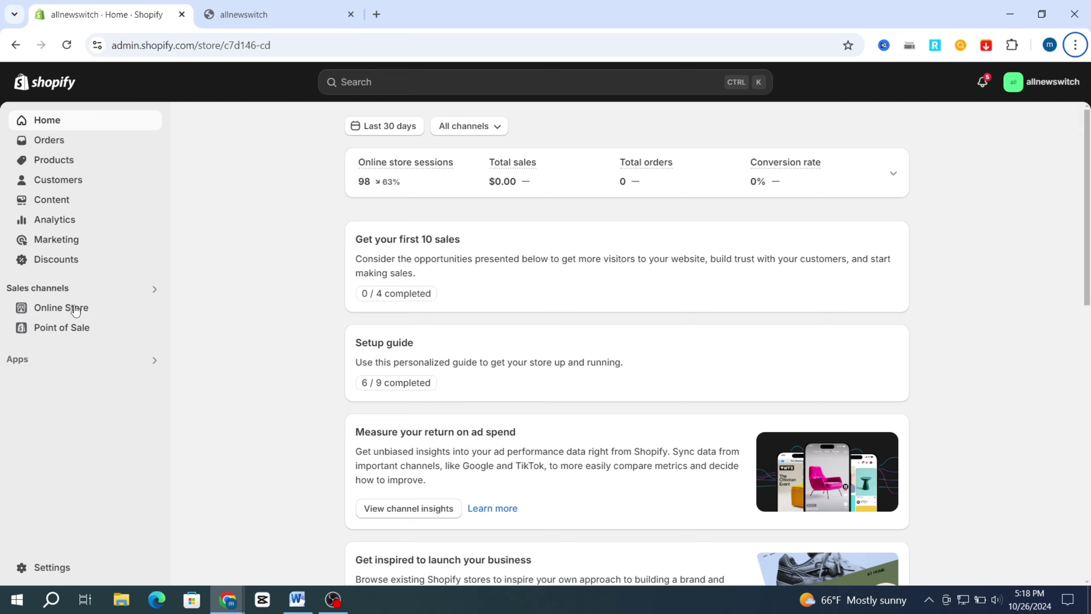
pyautogui.click(153, 311)
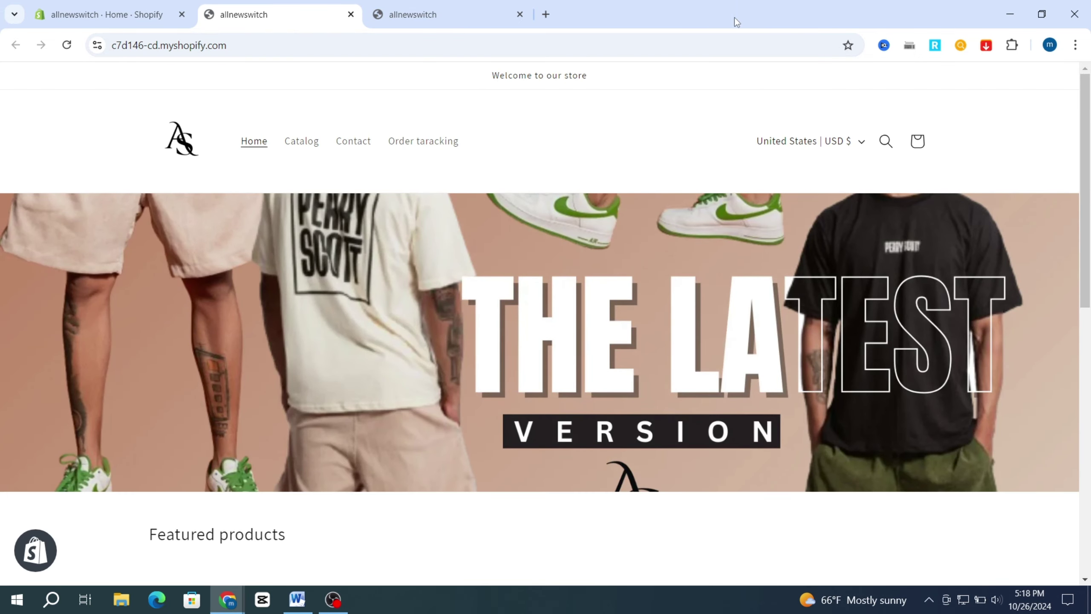
pyautogui.click(91, 6)
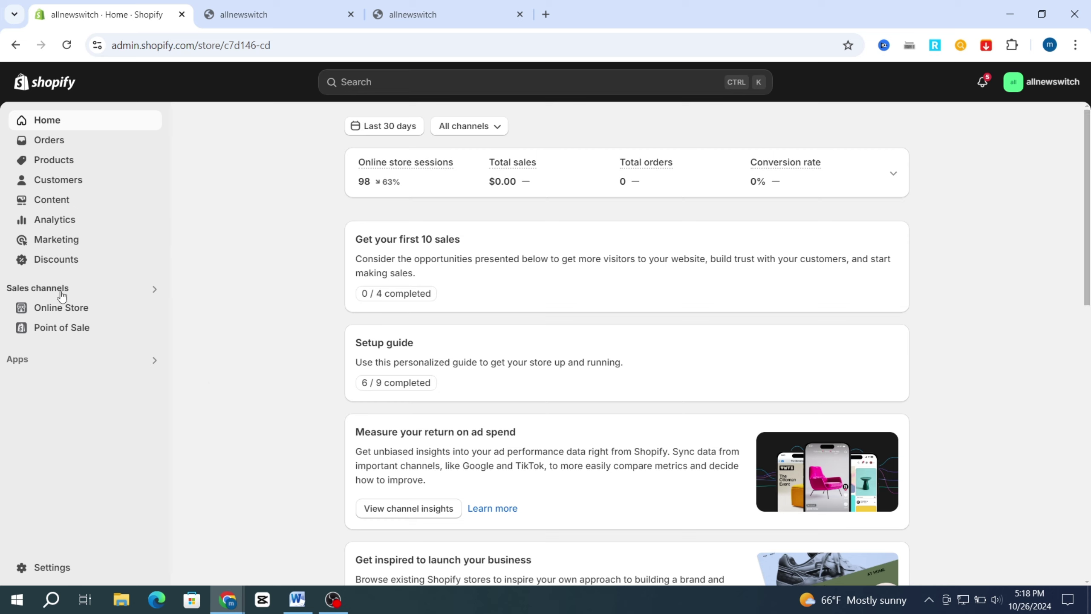
# In Customer accounts settings, show login links and point them to Classic accounts.
pyautogui.click(55, 570)
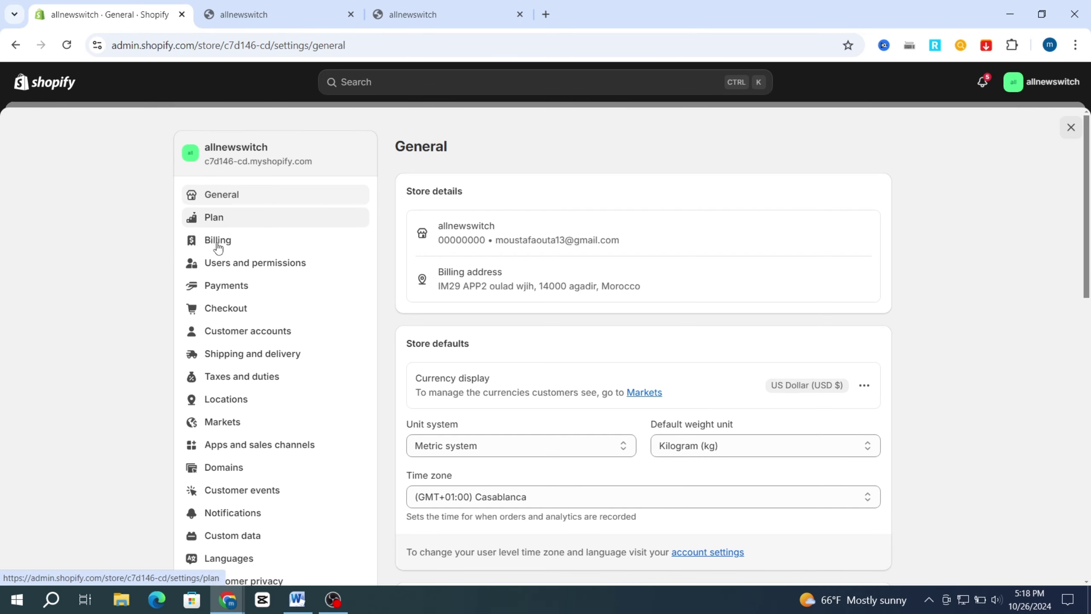
pyautogui.click(242, 337)
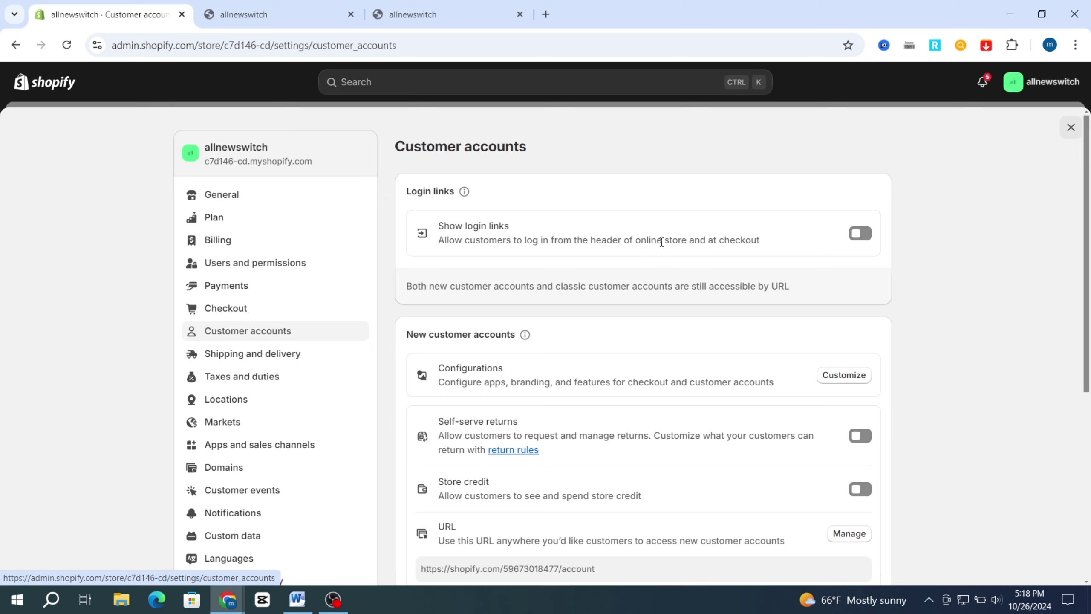
pyautogui.click(864, 235)
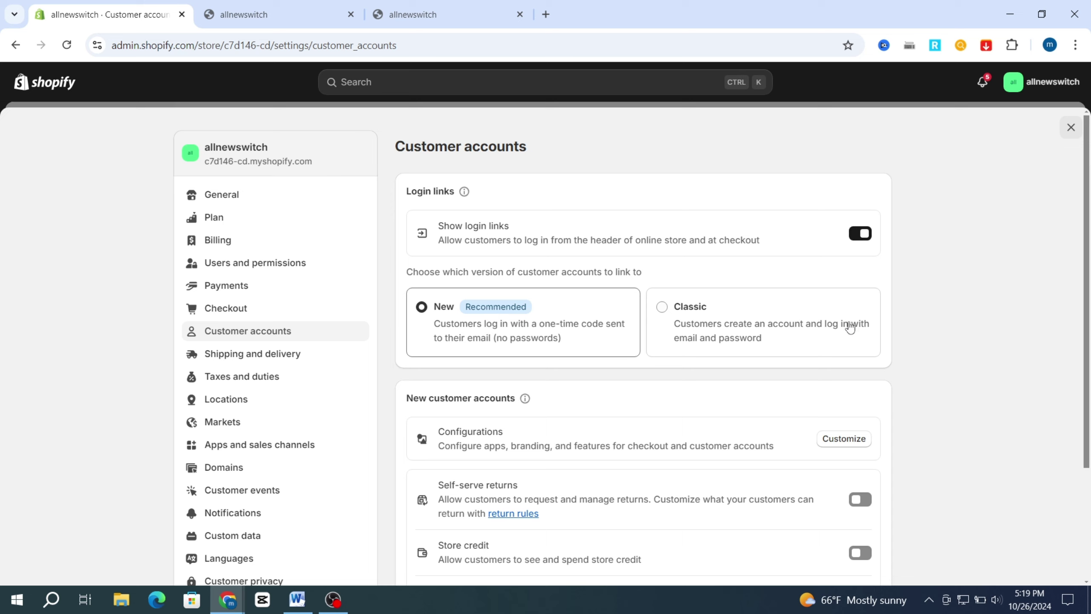
pyautogui.click(662, 307)
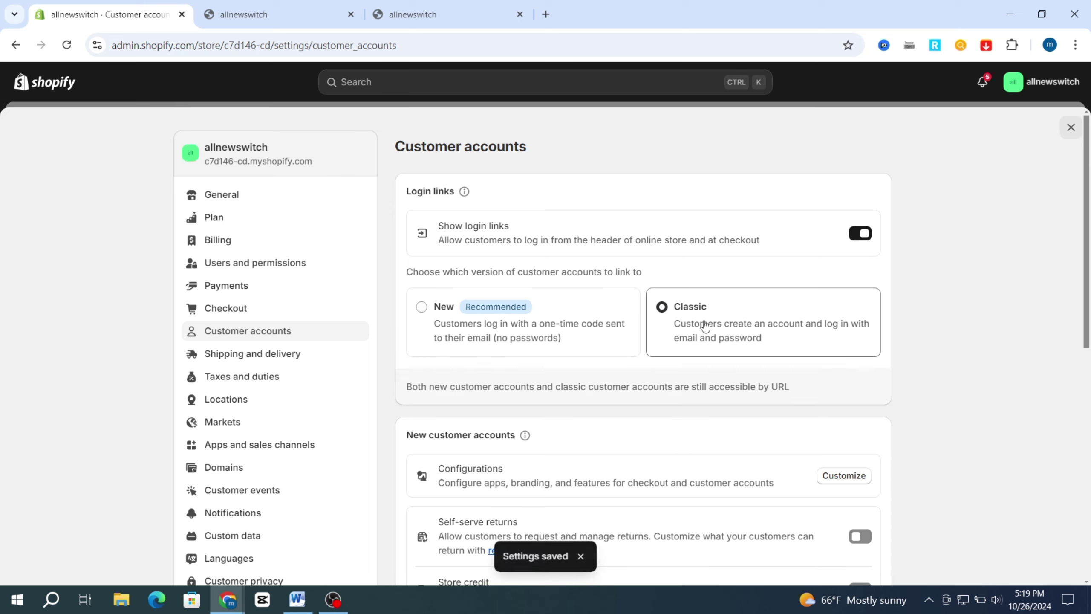
pyautogui.scroll(-2, 370, 230)
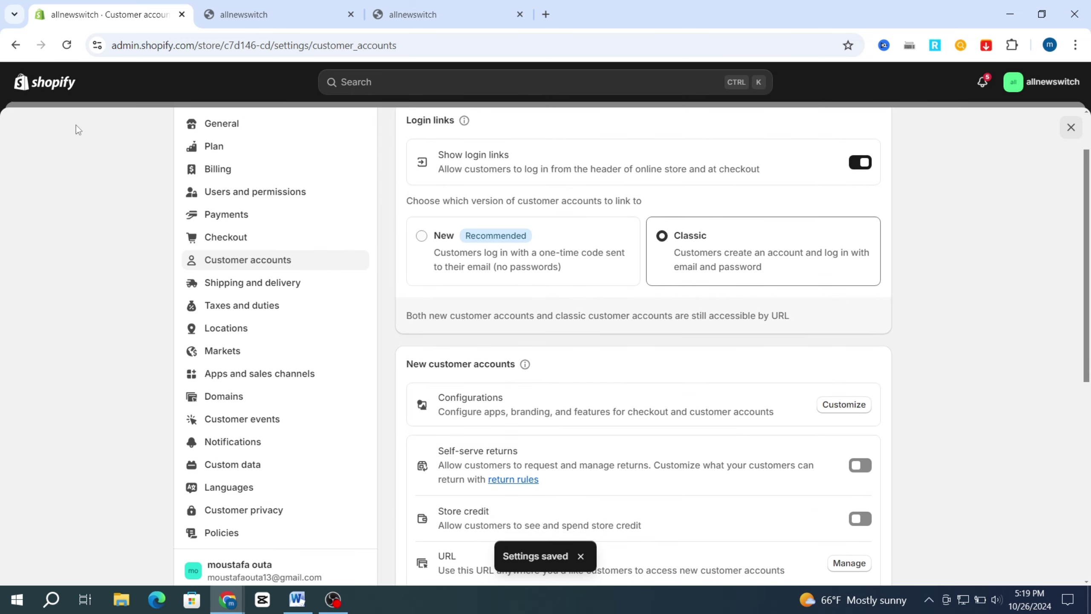
pyautogui.scroll(2, 755, 171)
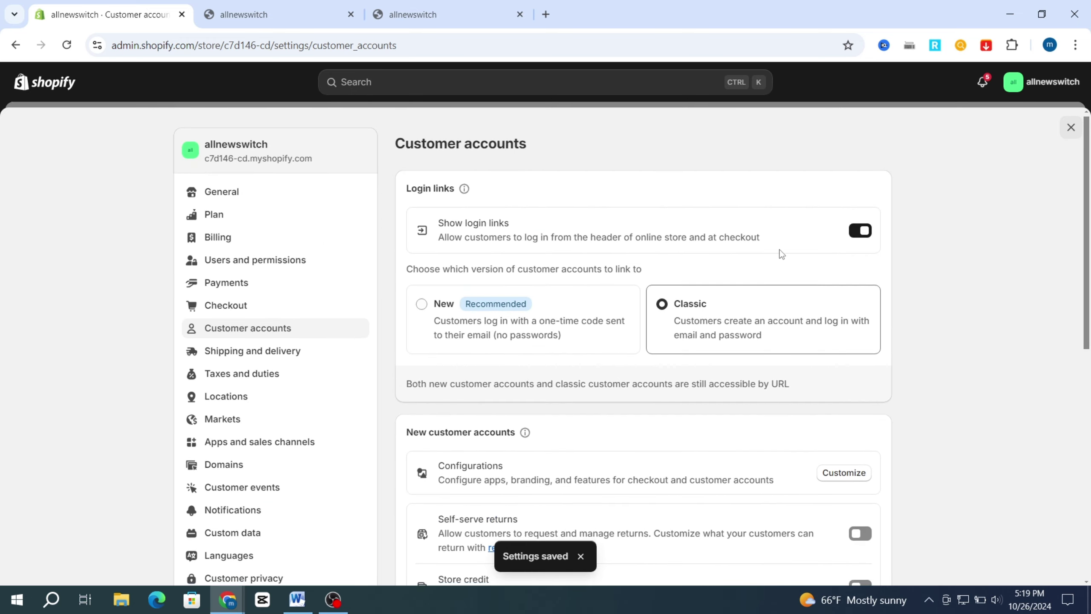
pyautogui.scroll(-10, 643, 455)
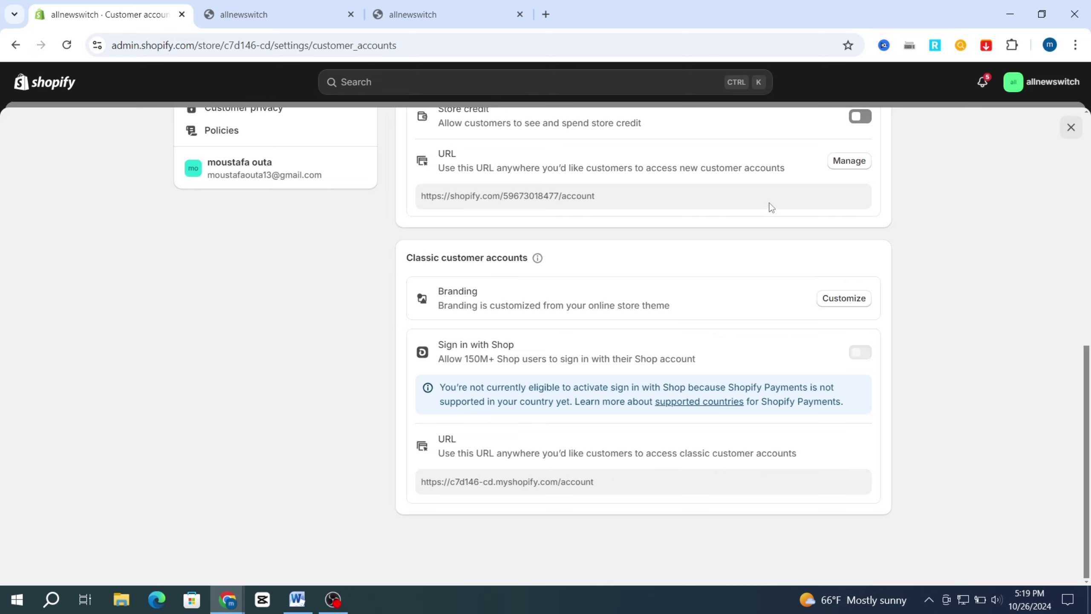
pyautogui.scroll(10, 771, 208)
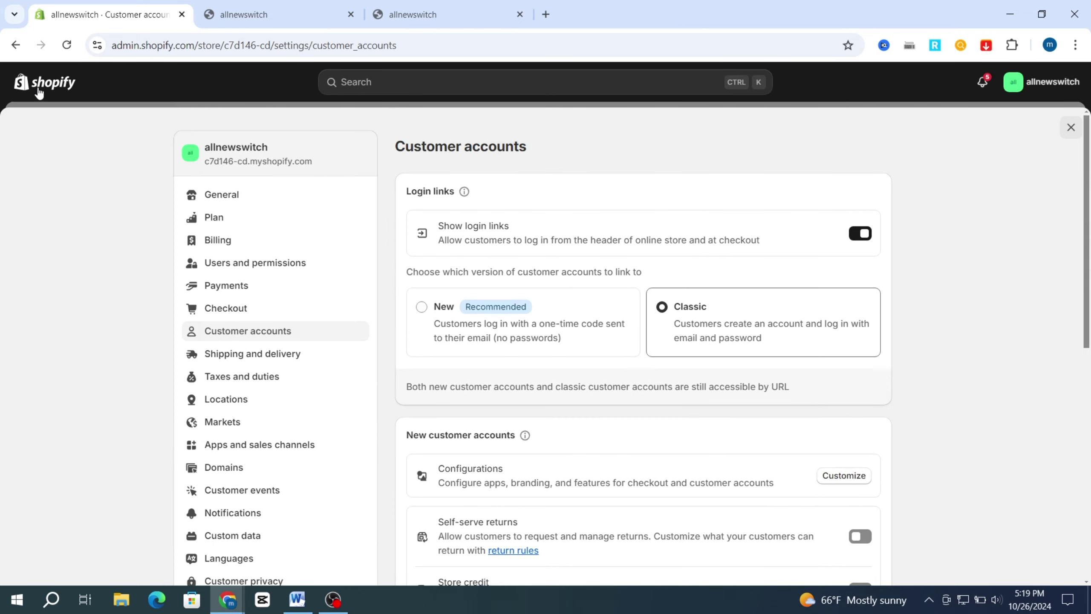
# Verify the storefront account icon opens the classic email-and-password Login page, then return to admin Home.
pyautogui.click(41, 89)
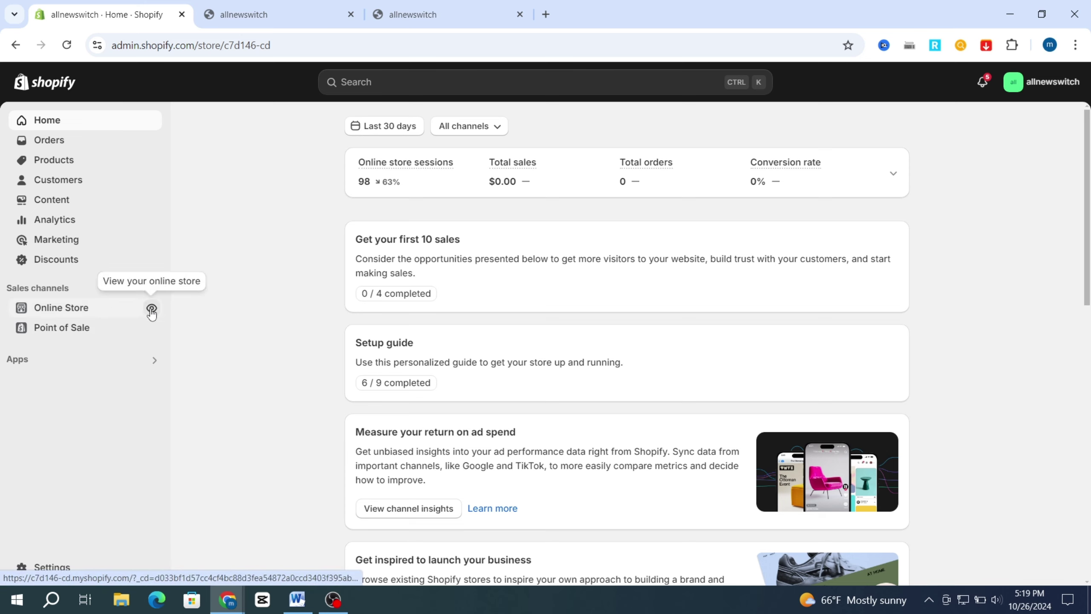
pyautogui.click(152, 308)
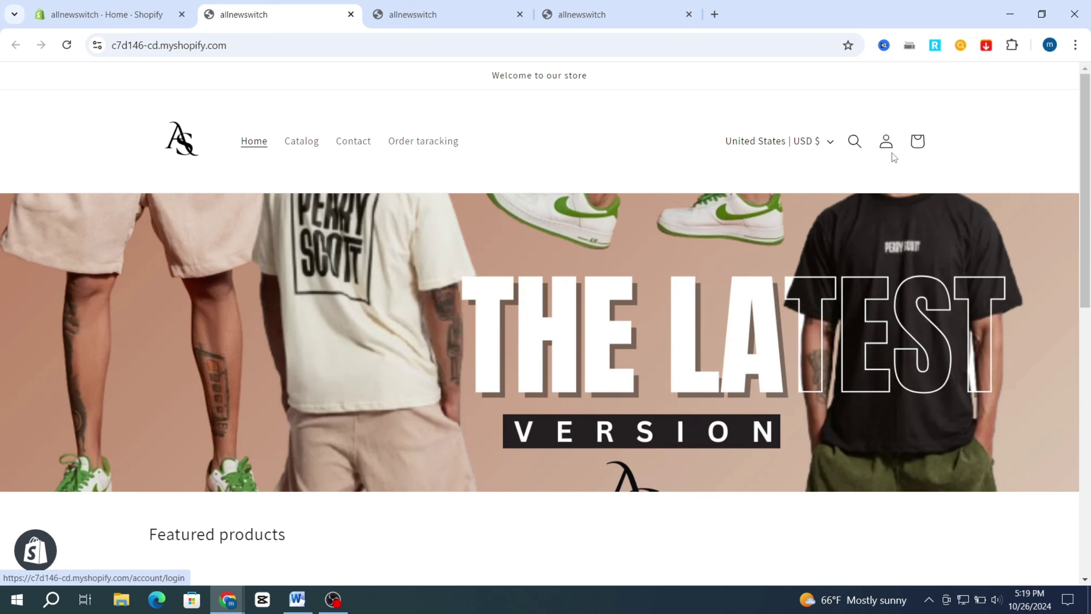
pyautogui.click(886, 145)
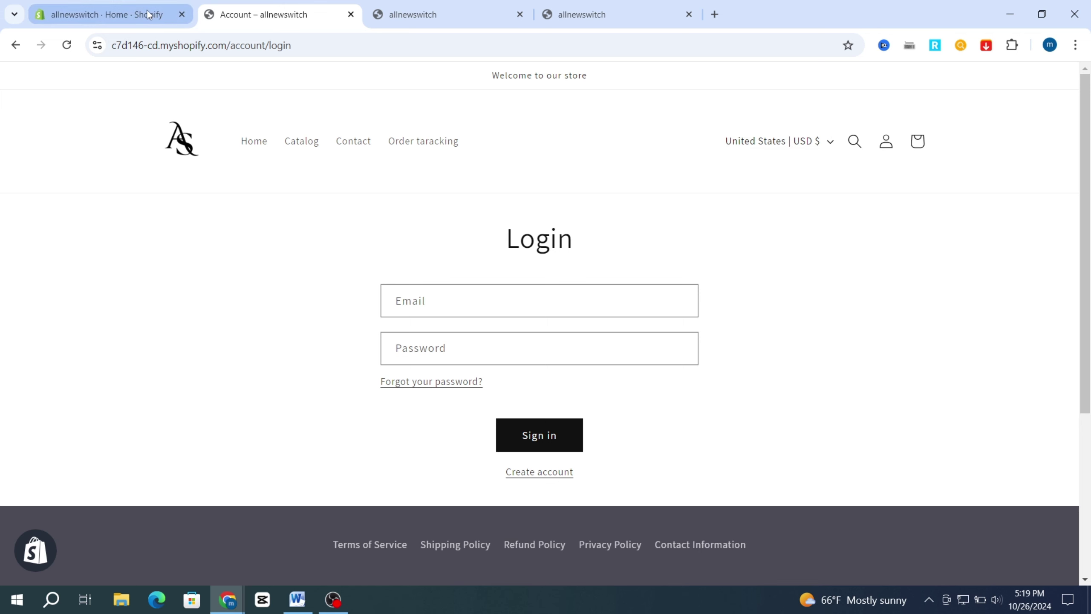
pyautogui.click(60, 12)
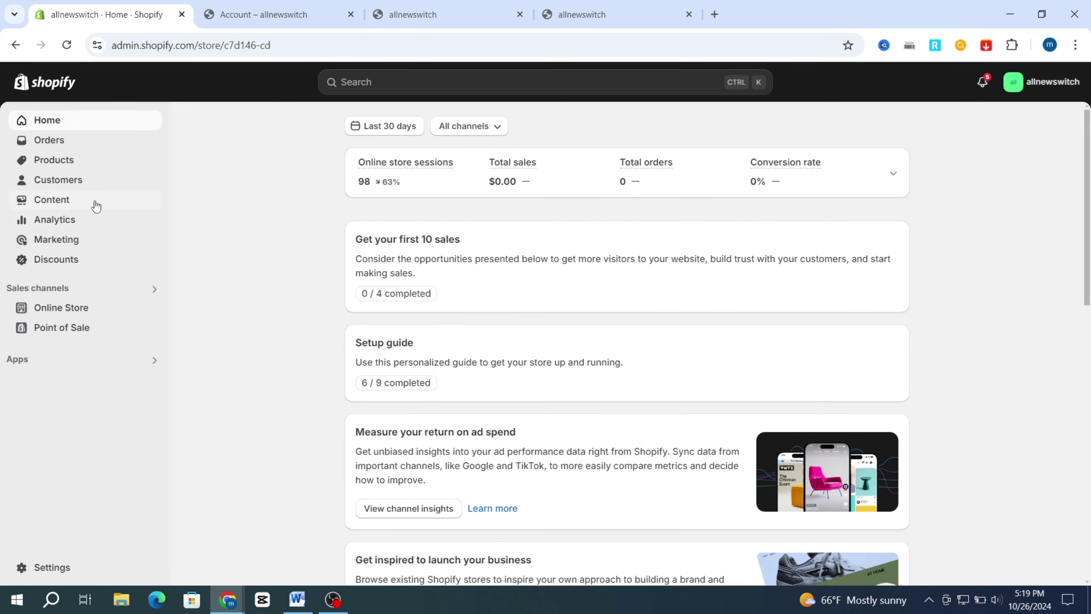
pyautogui.scroll(-2, 385, 299)
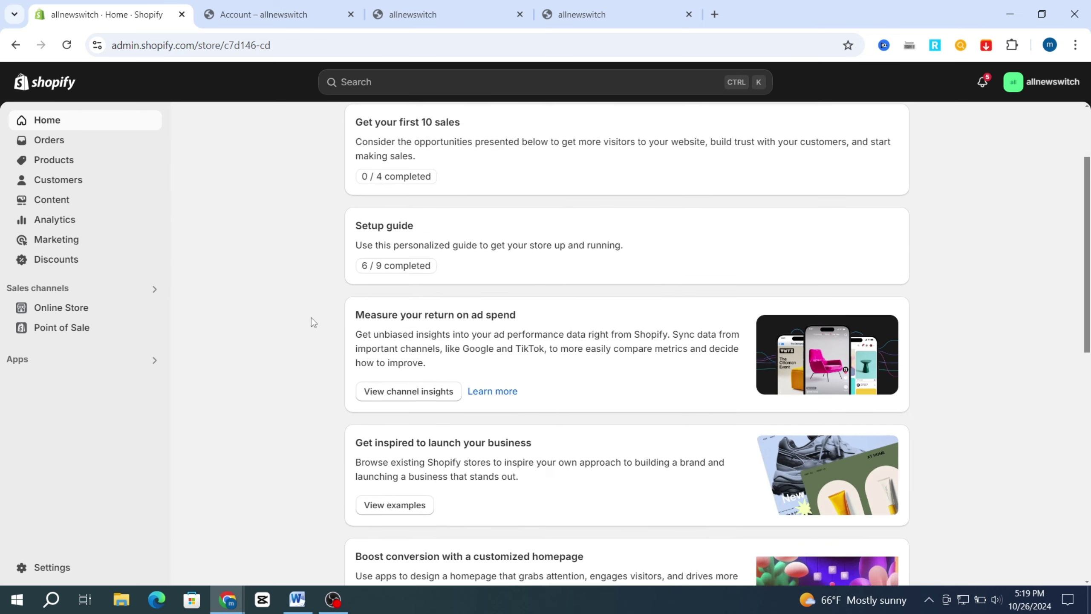
pyautogui.scroll(2, 311, 317)
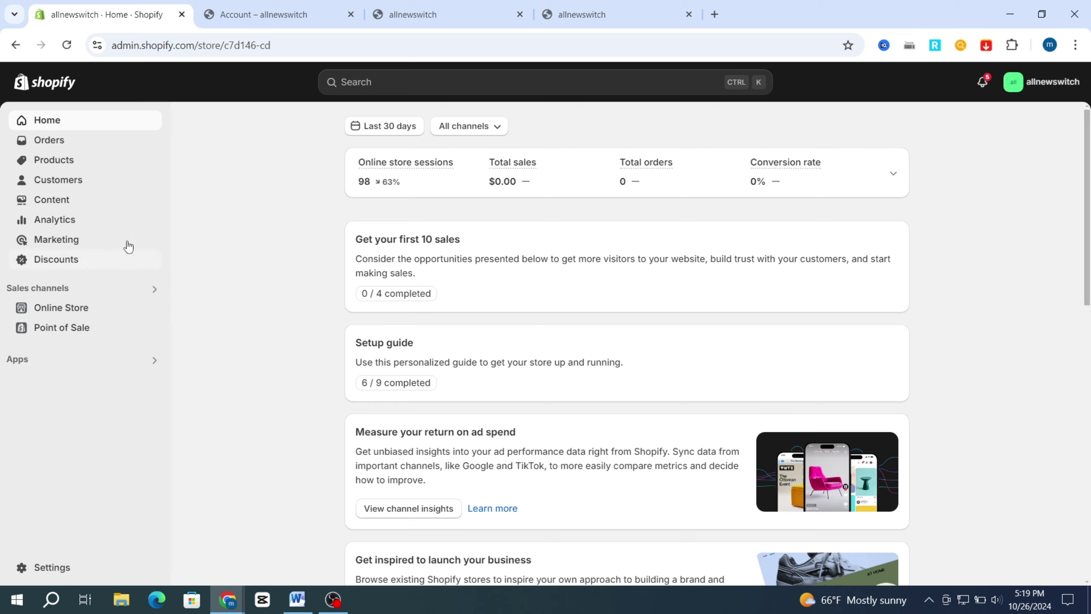
# In the Dawn theme editor, replace the 'Welcome to our store' announcement text with 'register here'.
pyautogui.click(102, 313)
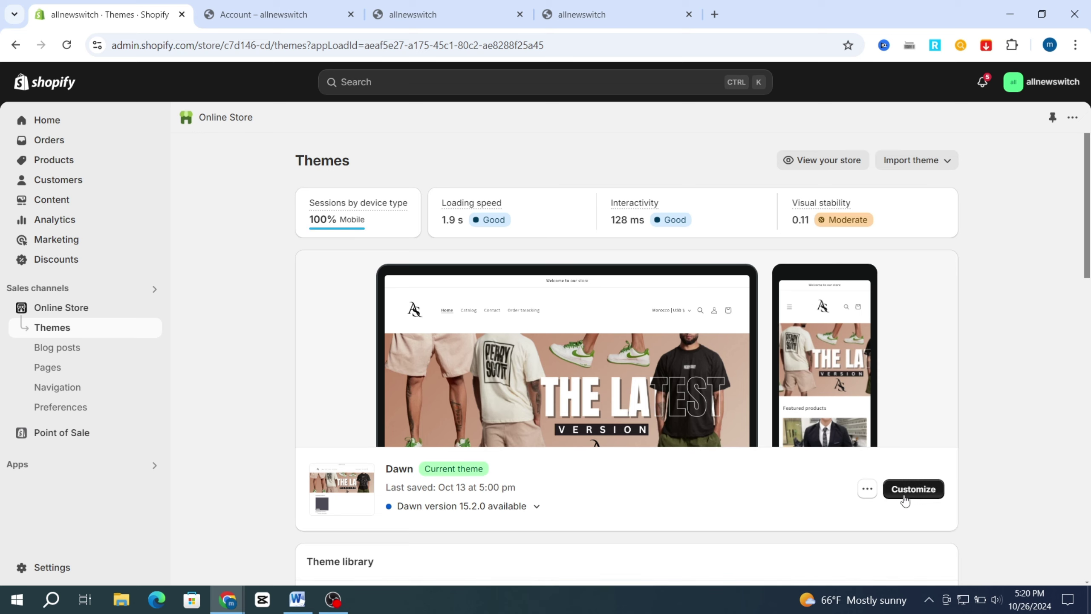
pyautogui.click(912, 489)
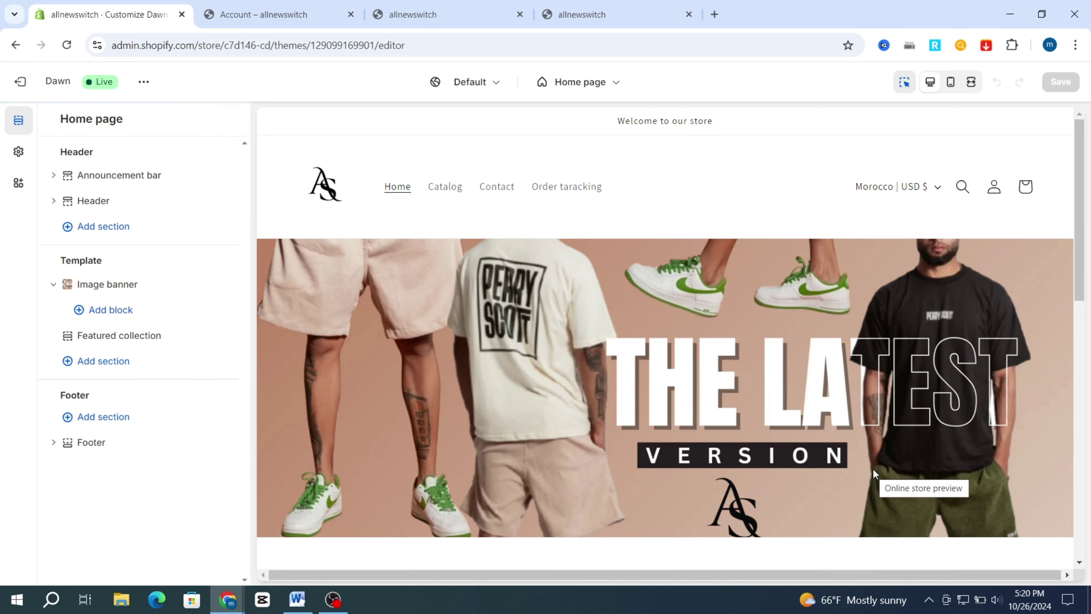
pyautogui.click(106, 180)
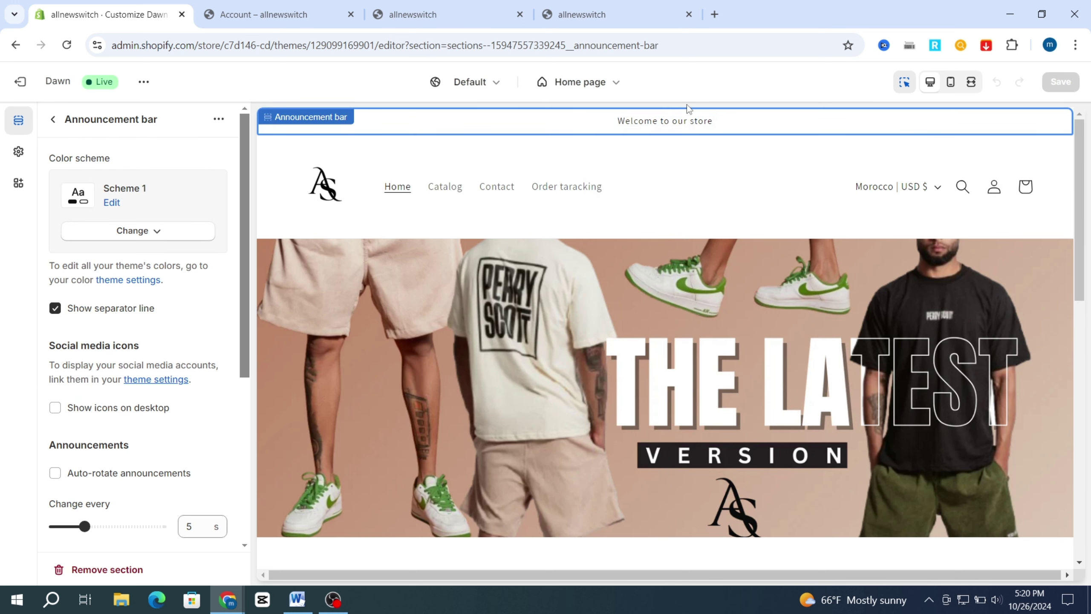
pyautogui.click(54, 120)
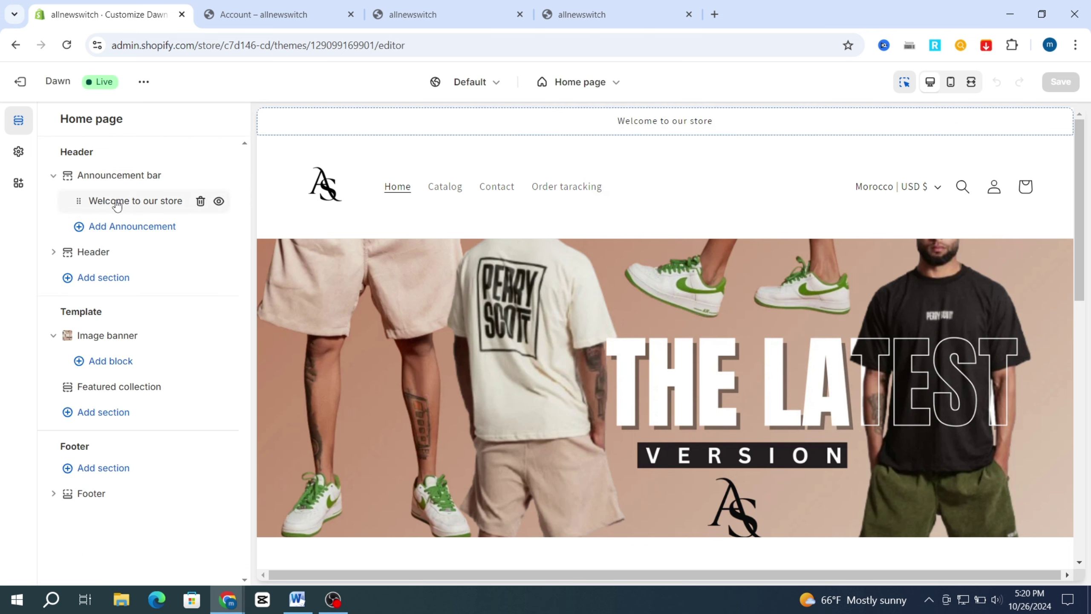
pyautogui.click(146, 202)
pyautogui.tripleClick(134, 183)
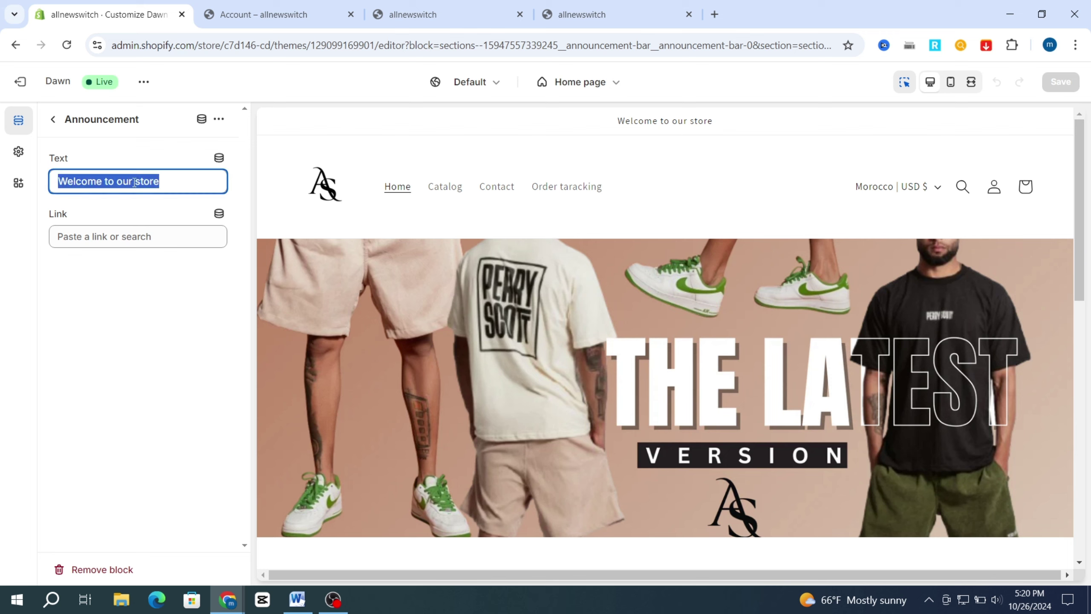
pyautogui.write('register here')
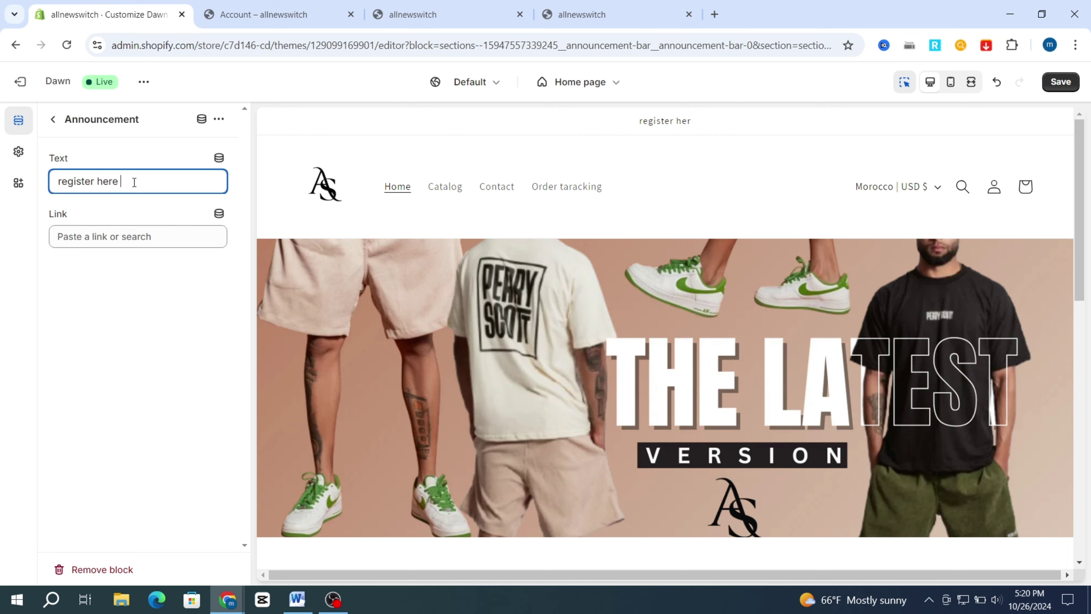
# Set the announcement link to the copied /account/login URL and save the theme.
pyautogui.click(122, 236)
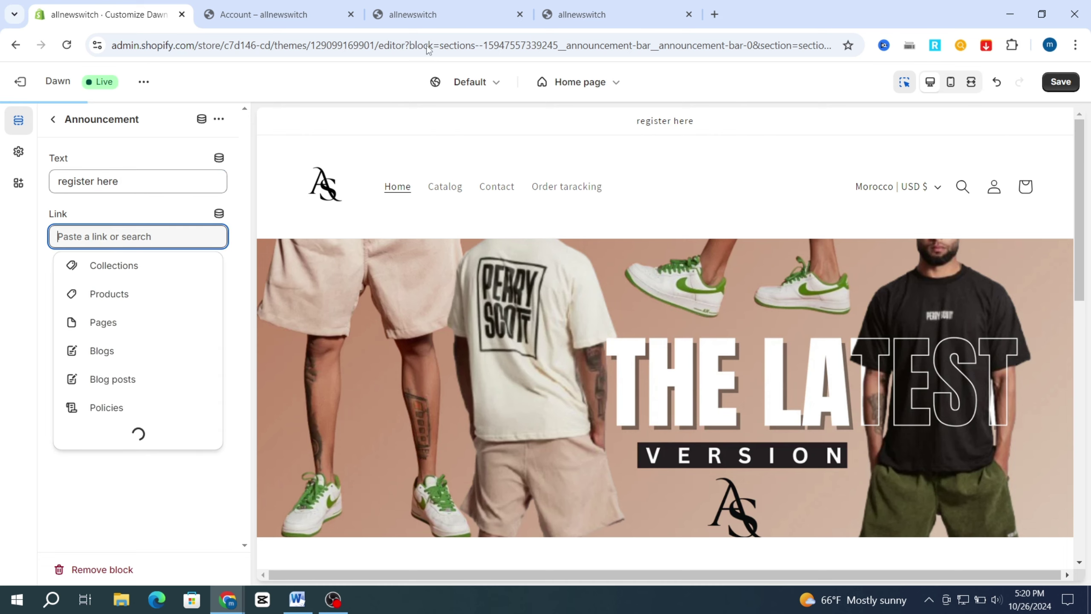
pyautogui.click(625, 17)
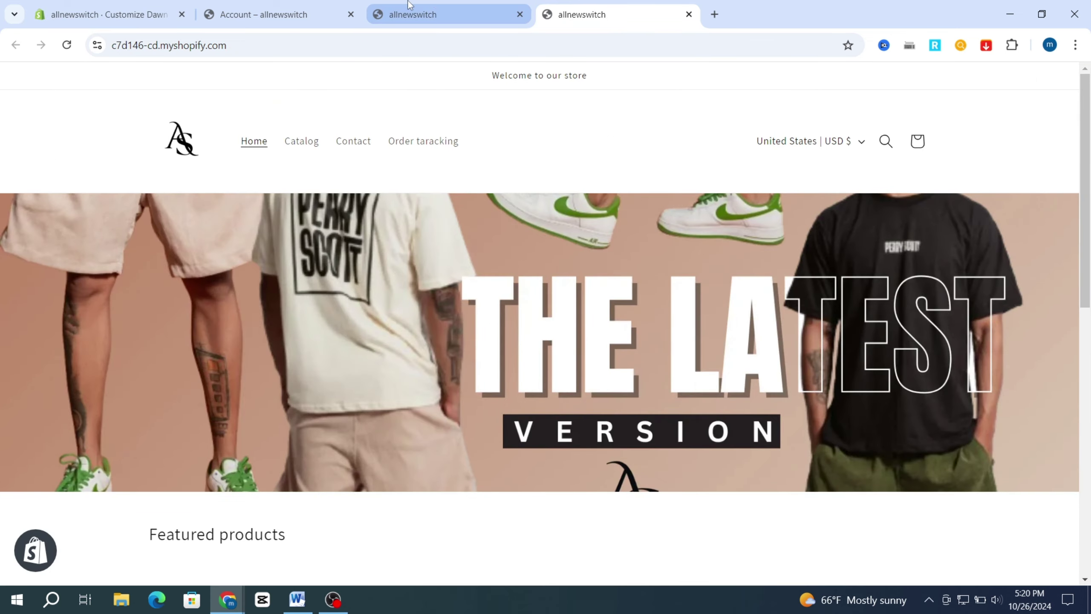
pyautogui.click(275, 14)
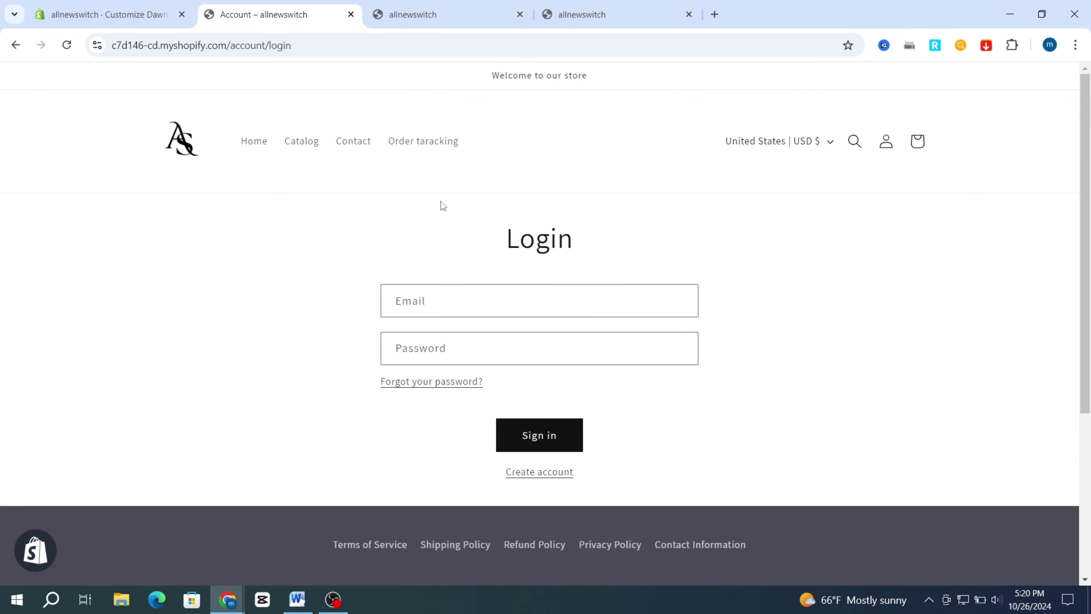
pyautogui.click(210, 47)
pyautogui.hotkey('ctrl', 'c')
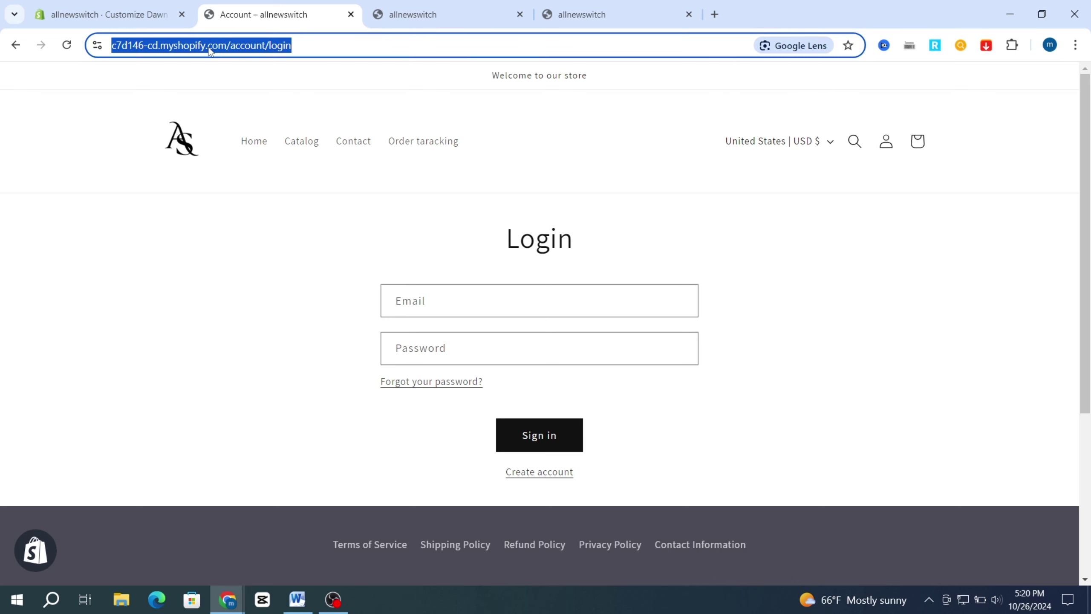
pyautogui.click(107, 14)
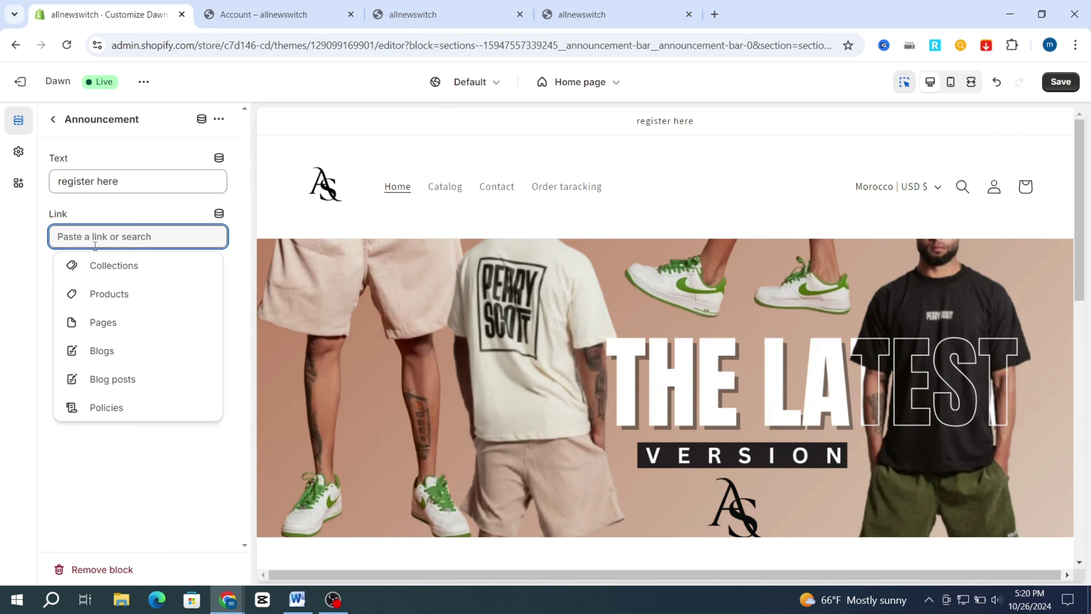
pyautogui.hotkey('ctrl', 'v')
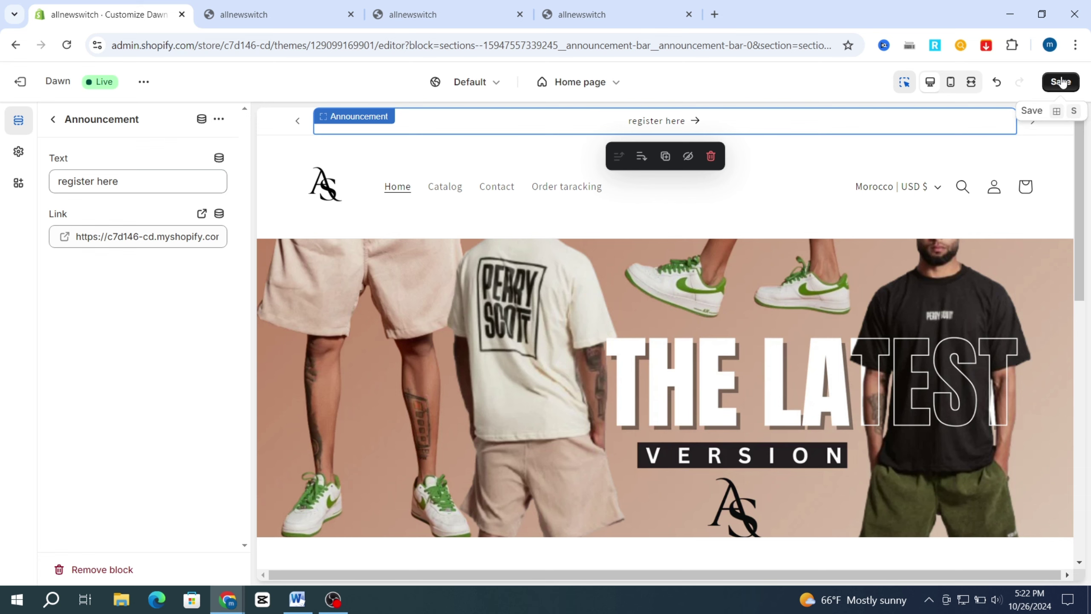
pyautogui.click(1060, 82)
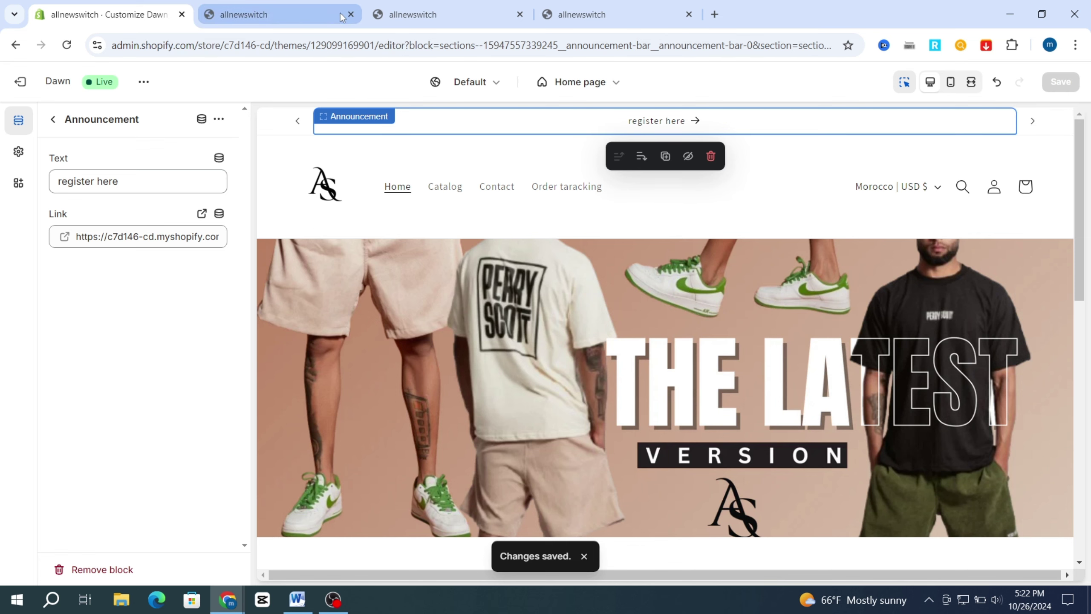
pyautogui.click(309, 16)
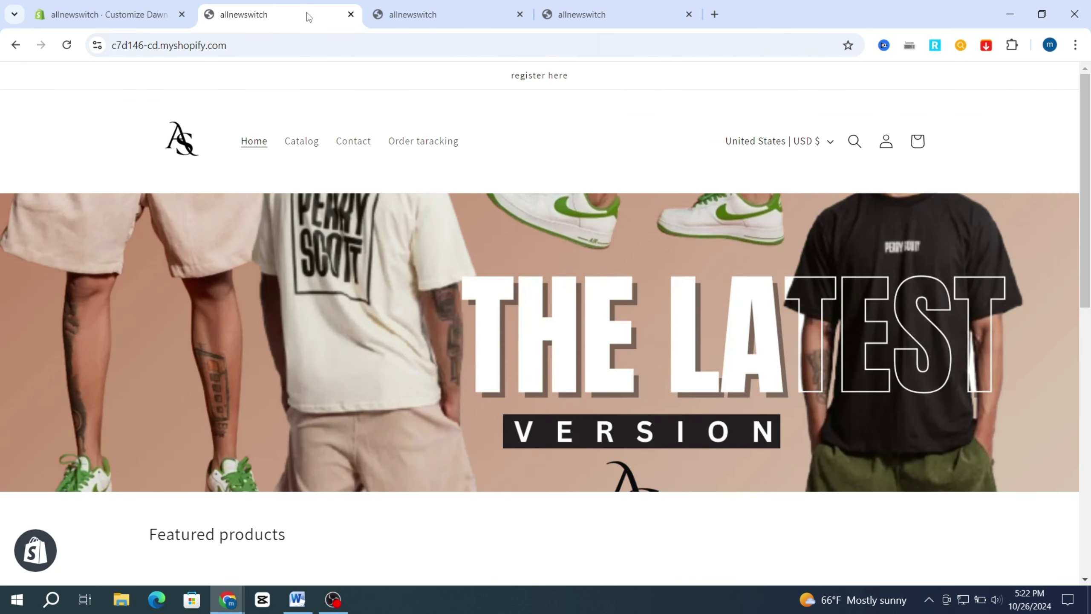
# Reload the storefront and follow 'register here' through Login to the Create account page.
pyautogui.click(67, 46)
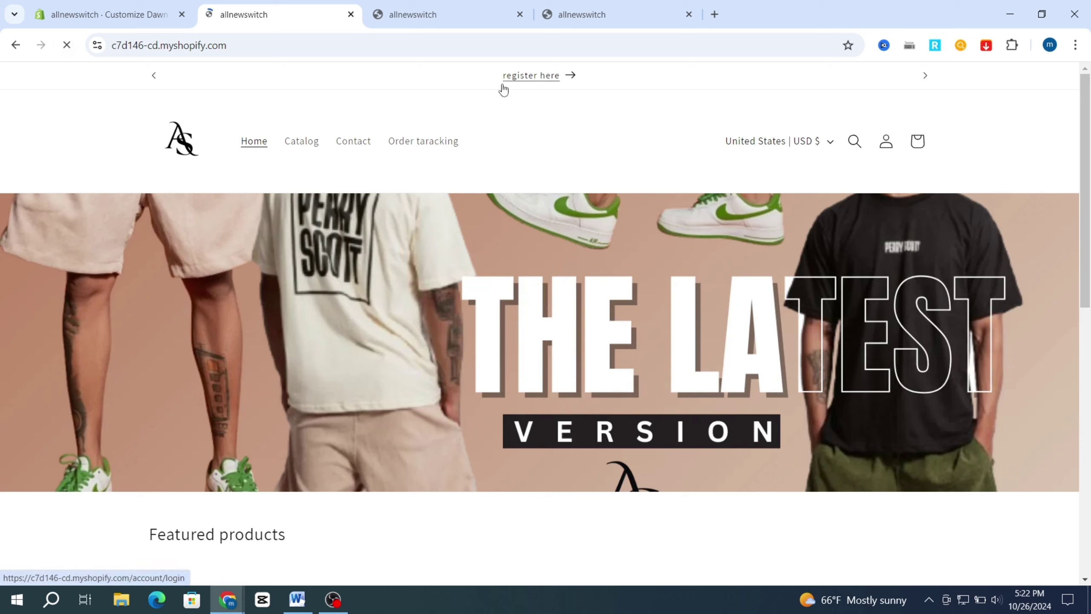
pyautogui.click(540, 77)
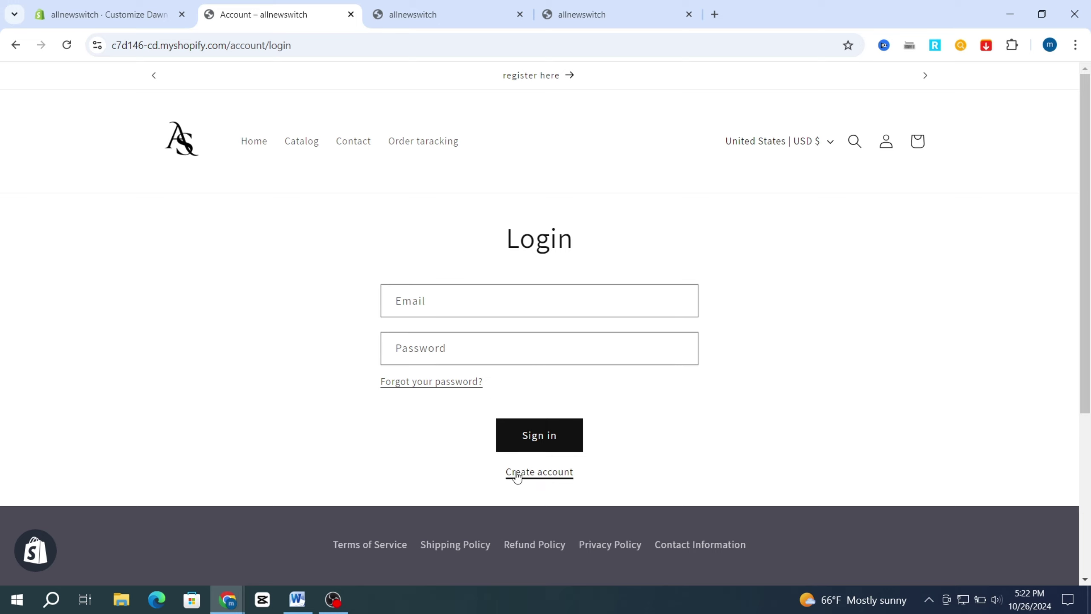
pyautogui.click(534, 480)
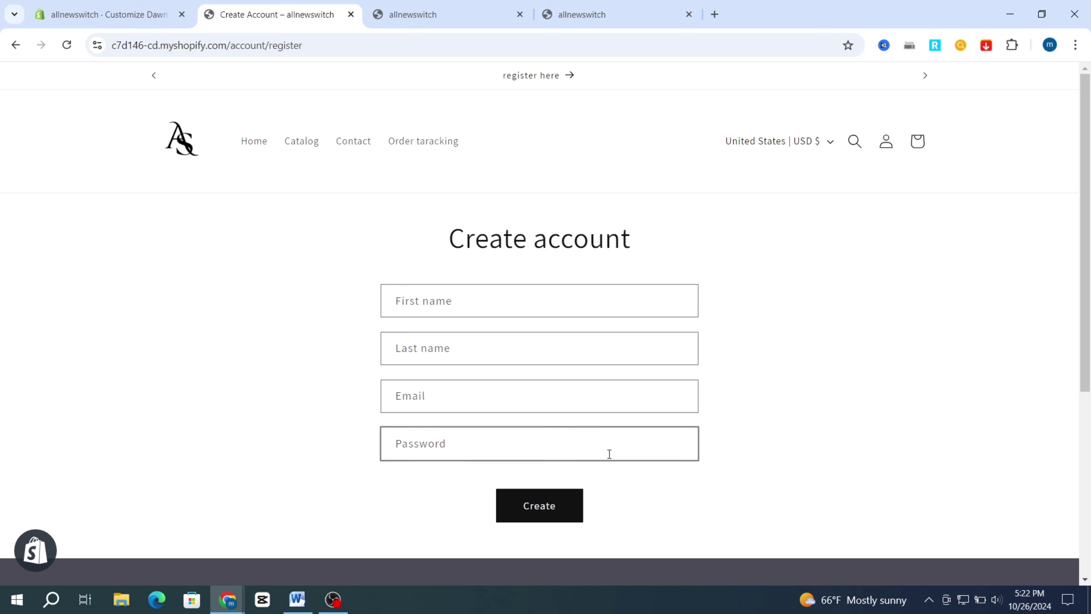
pyautogui.click(129, 15)
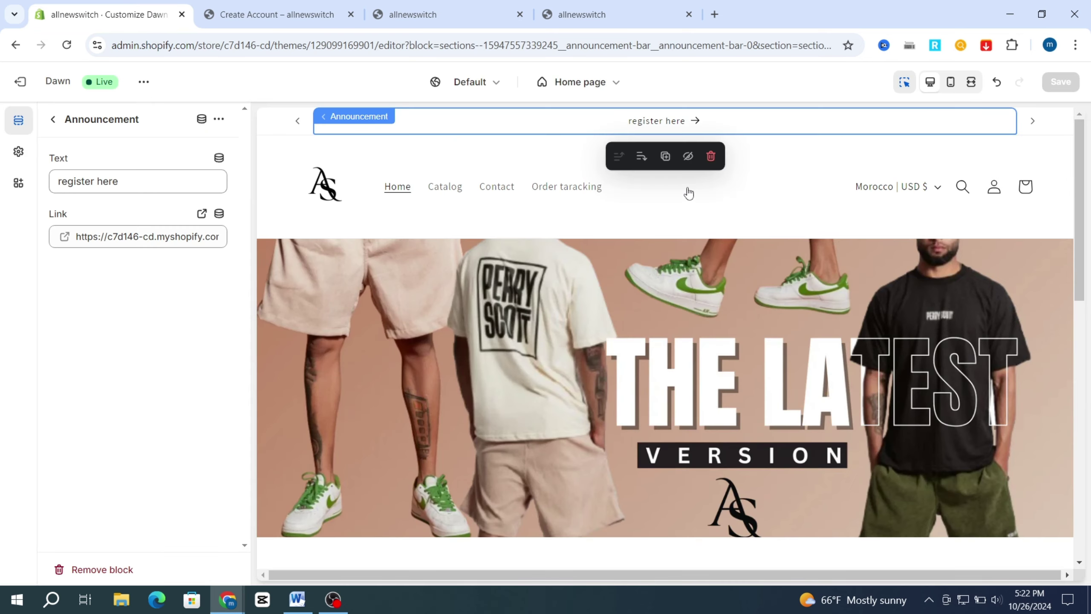
# Exit the theme editor back to the Themes list, where Dawn shows as just saved.
pyautogui.click(20, 81)
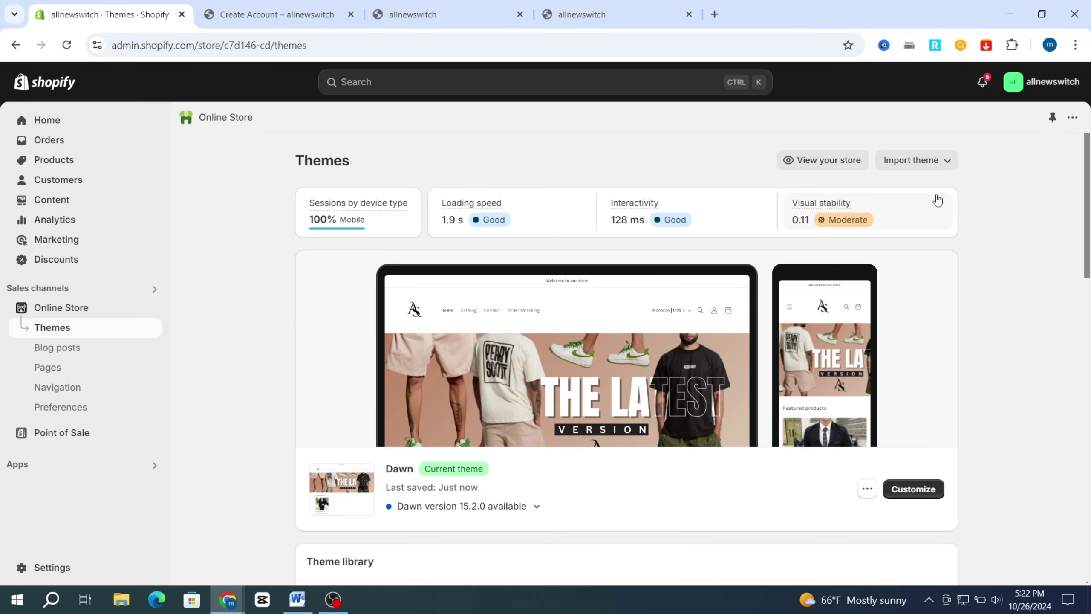
pyautogui.scroll(-5, 483, 344)
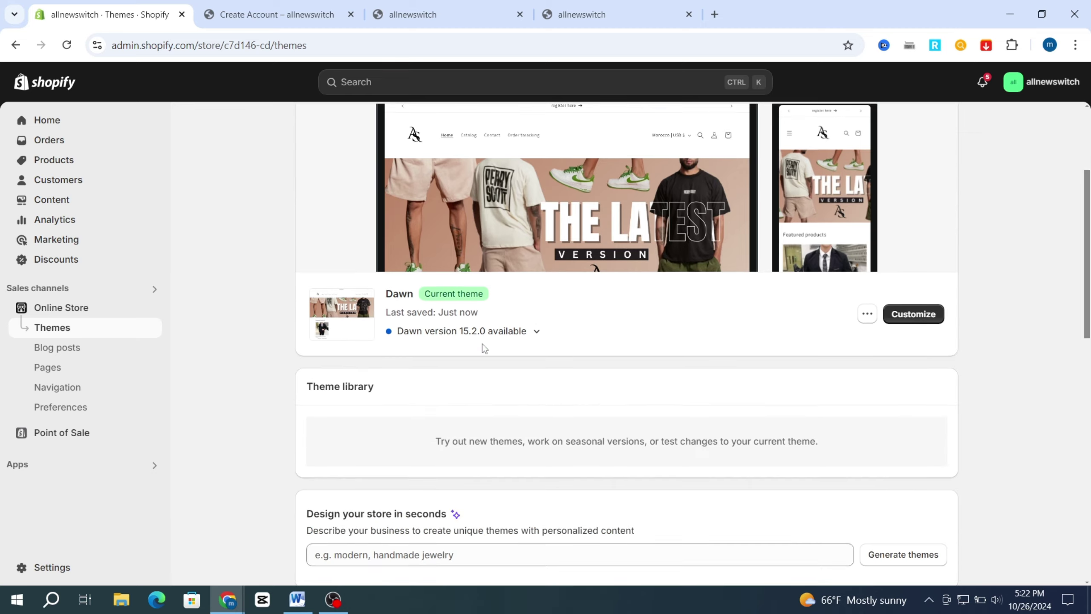
pyautogui.scroll(5, 1001, 305)
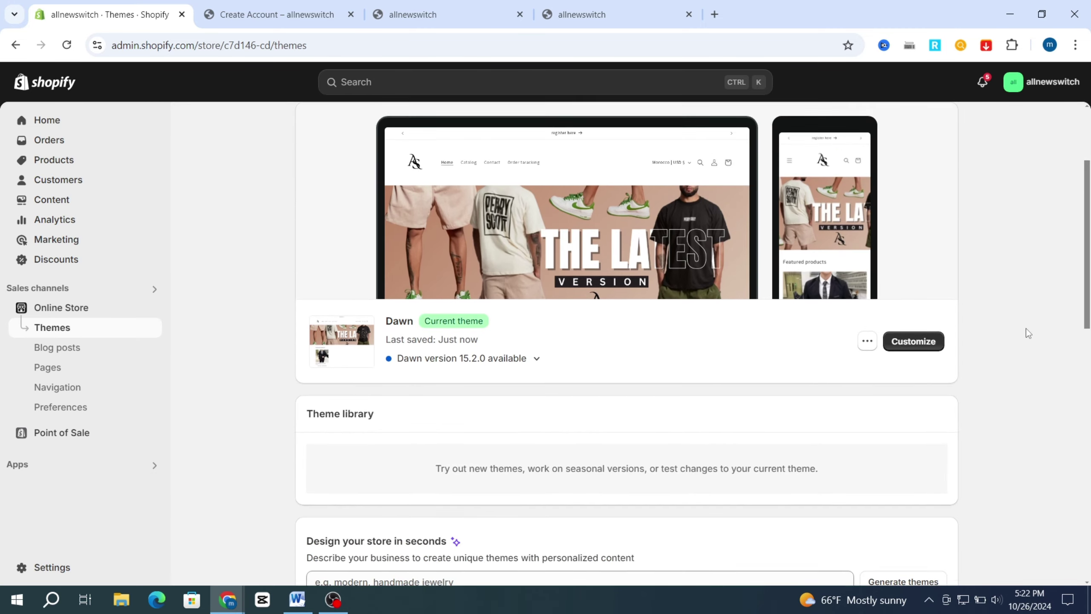